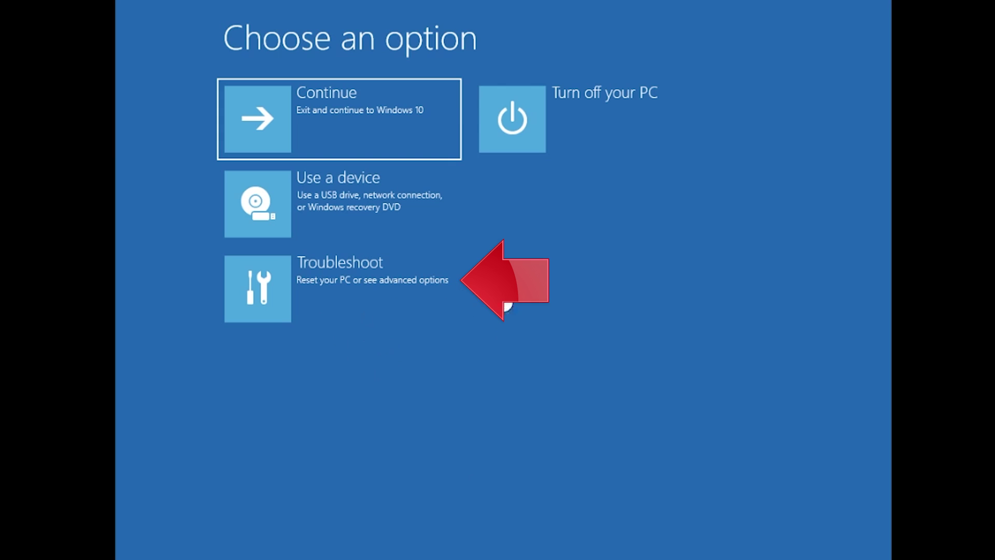
Open Command Prompt from Troubleshoot > Advanced options and sign in with the local account
{"action": "left_click", "coordinate": [326, 308]}
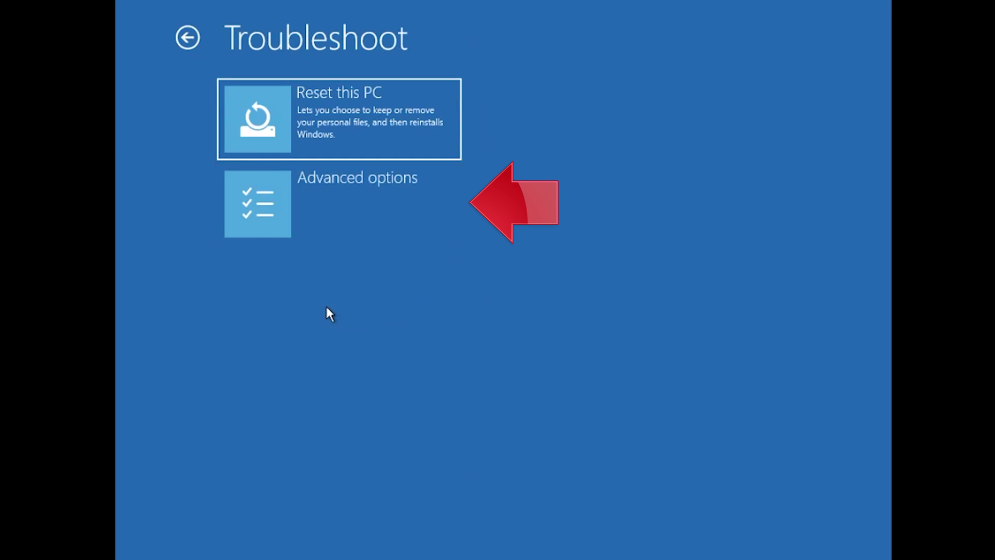
{"action": "left_click", "coordinate": [426, 205]}
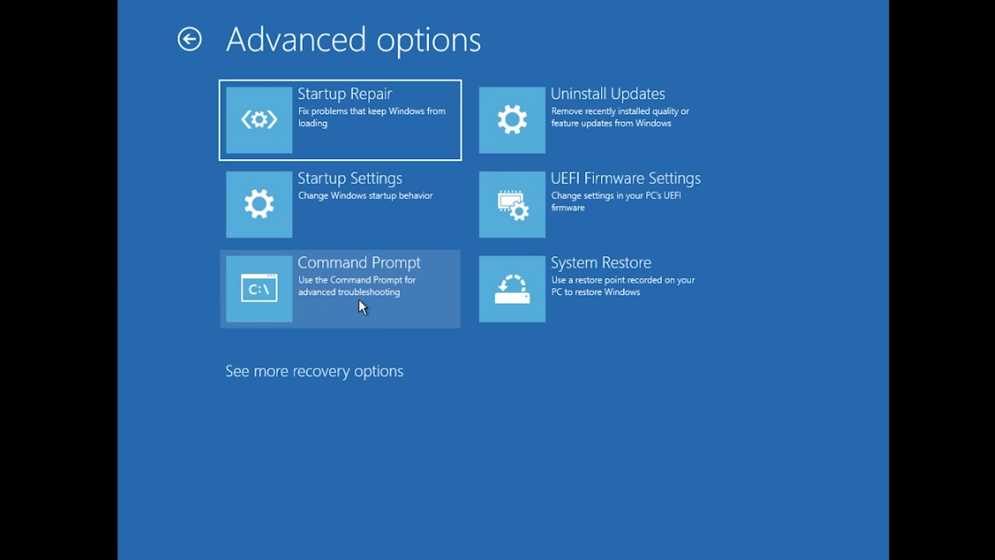
{"action": "left_click", "coordinate": [359, 300]}
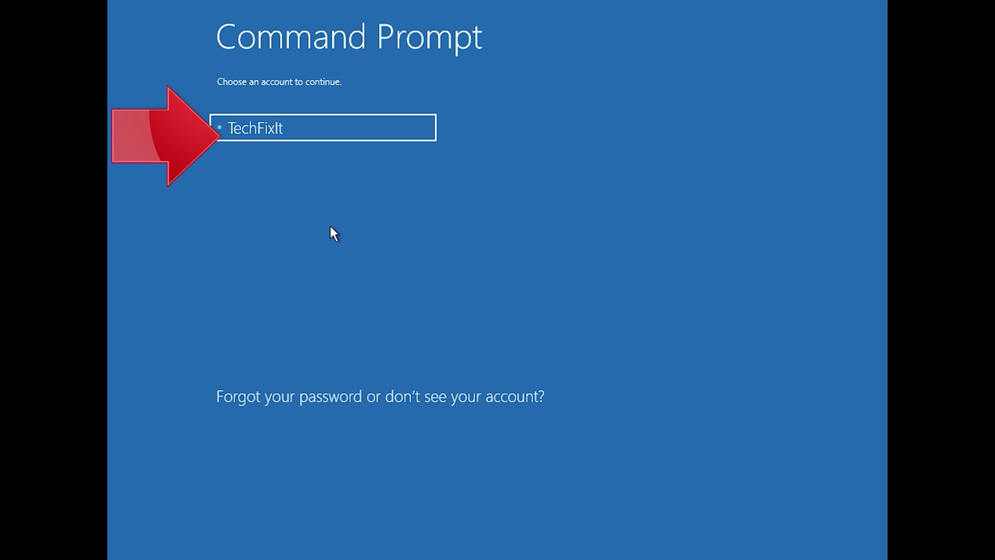
{"action": "left_click", "coordinate": [318, 132]}
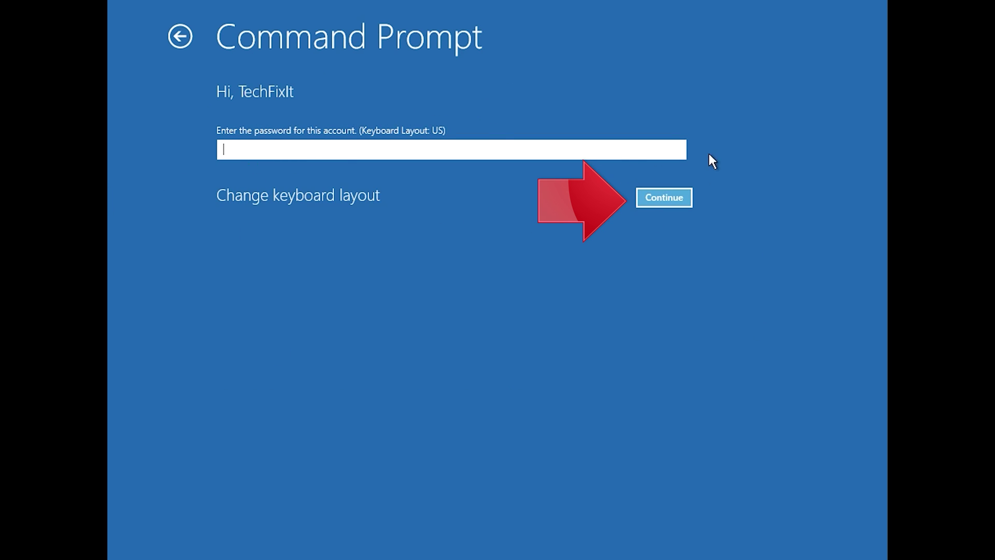
{"action": "left_click", "coordinate": [660, 193]}
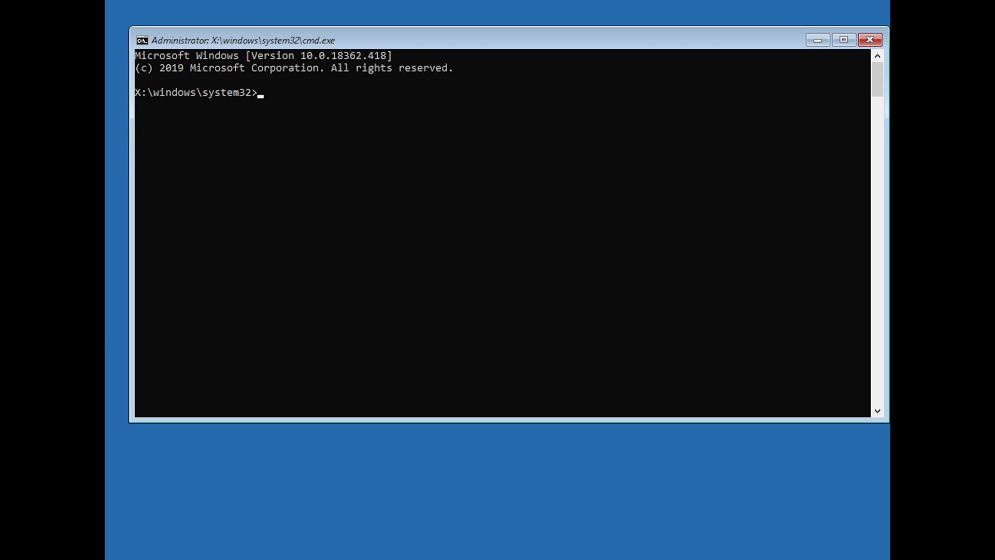
Rewrite the master boot record with bootrec /fixmbr
{"action": "type", "text": "bootrec"}
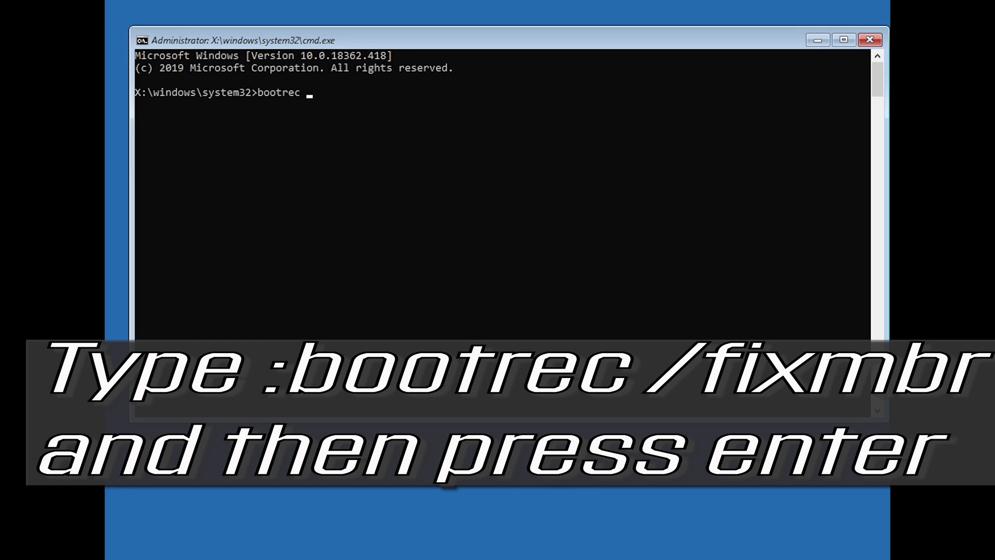
{"action": "type", "text": "/fixmbr"}
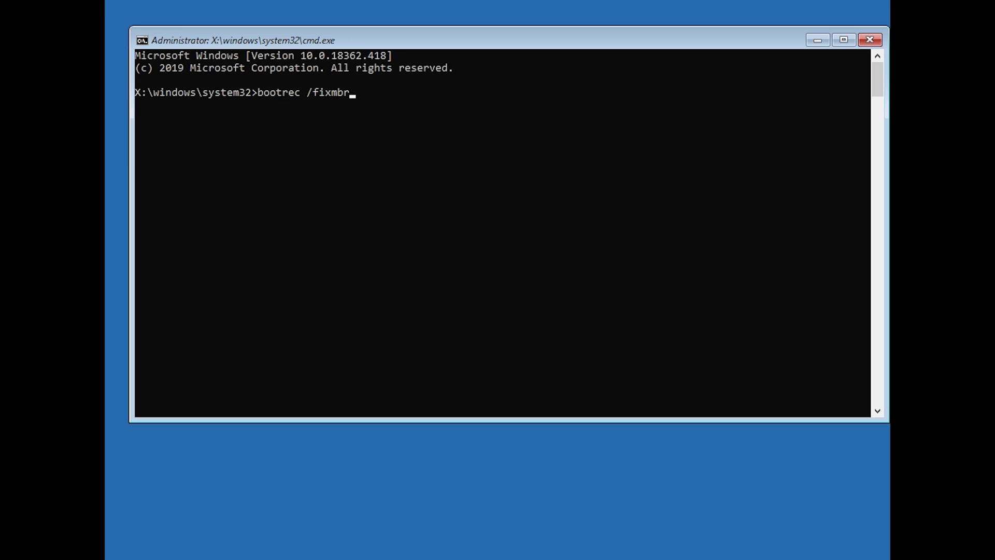
{"action": "key", "text": "Return"}
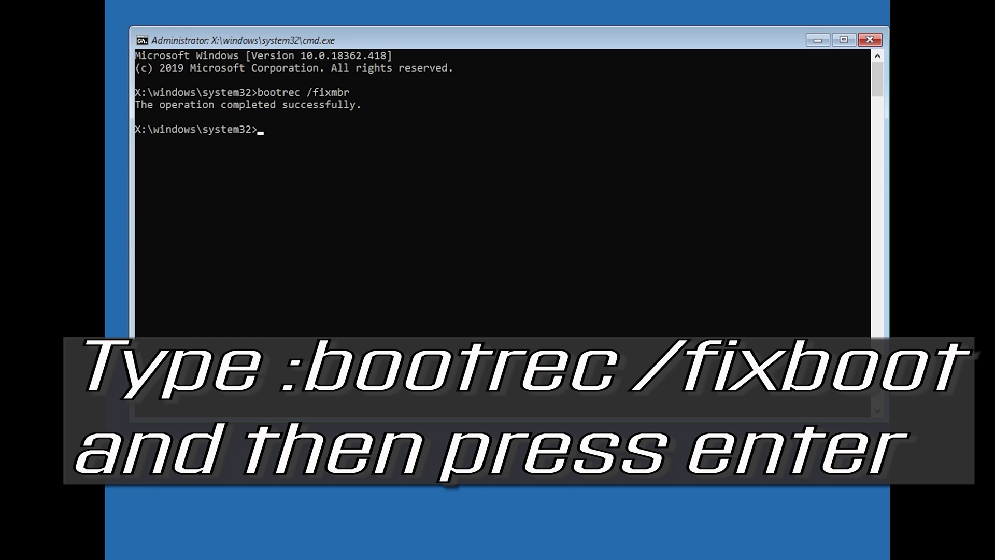
Try bootrec /fixboot, which returns Access is denied, then enter bootsect /nt60 sys
{"action": "type", "text": "bootrec /fixboot"}
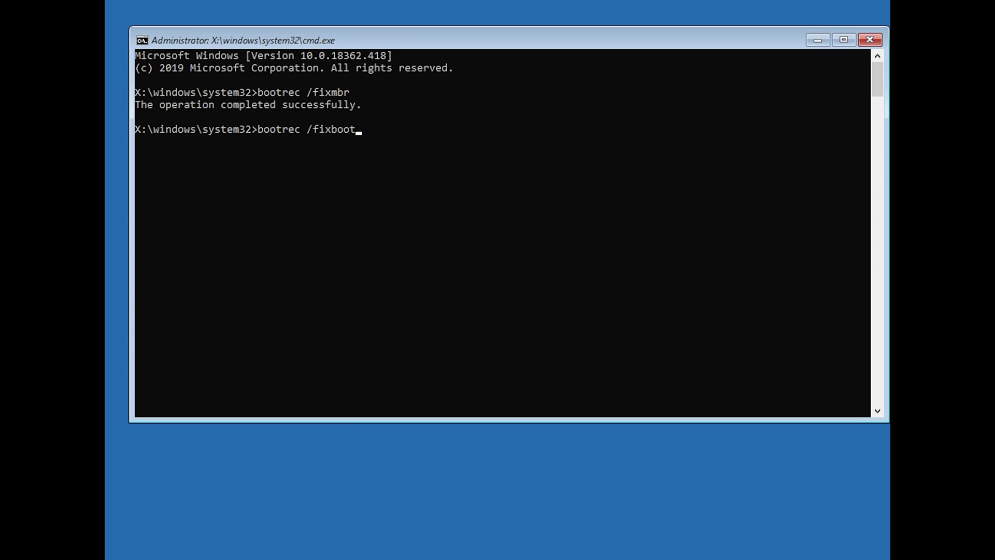
{"action": "key", "text": "Return"}
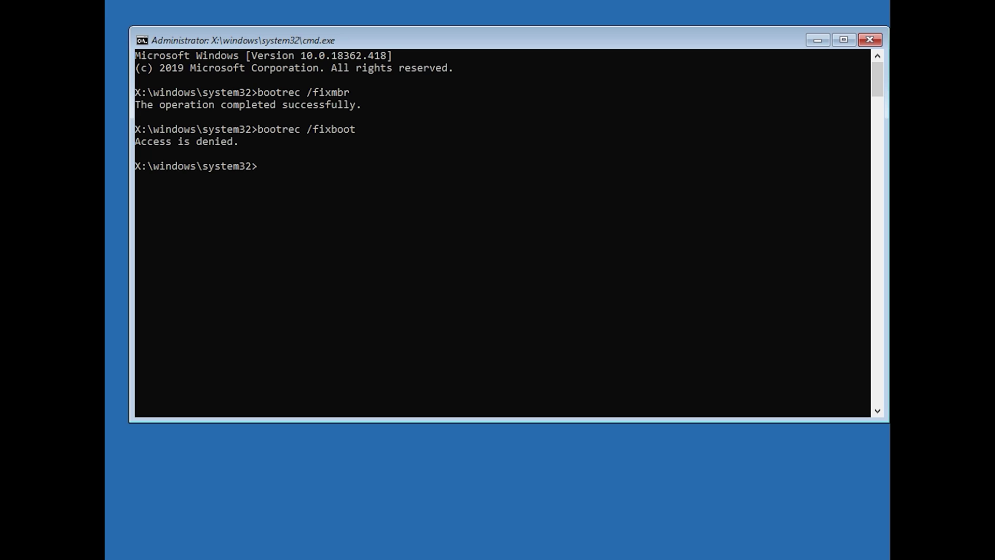
{"action": "type", "text": "bootse"}
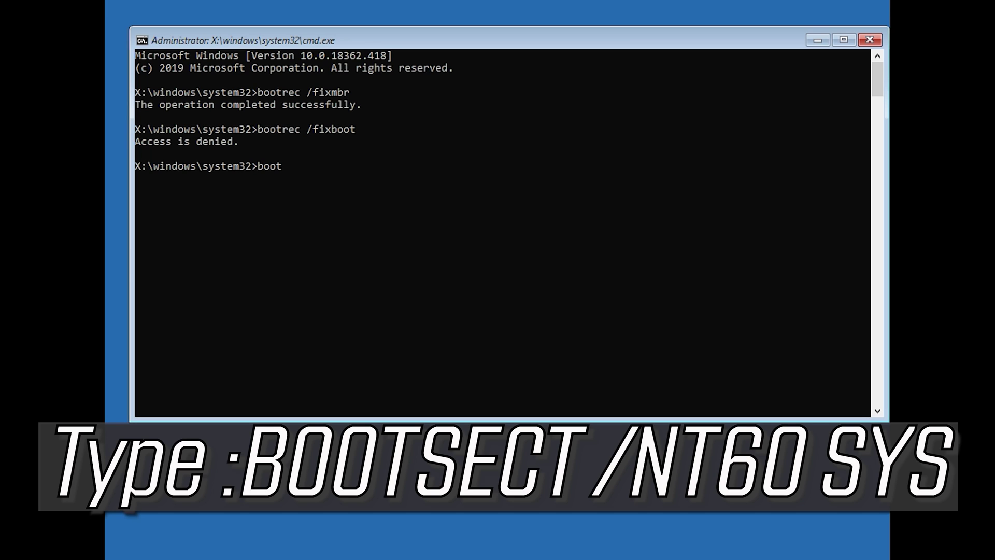
{"action": "type", "text": "ct /nt60 sys"}
Apply bootsect /nt60 sys, rerun bootrec /fixboot successfully, and enter bcdedit /export c:\bcdbackup
{"action": "key", "text": "Return"}
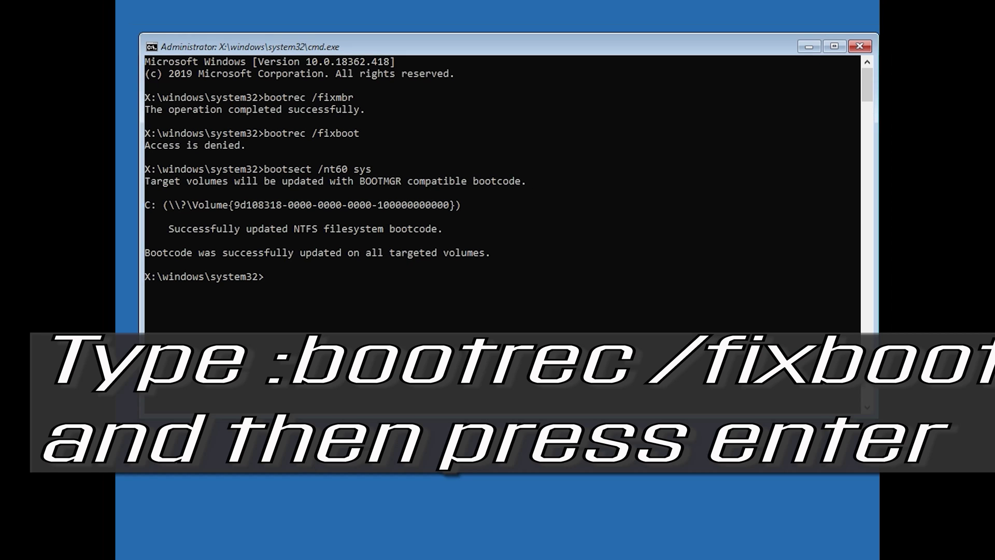
{"action": "type", "text": "bootrec /fixboot"}
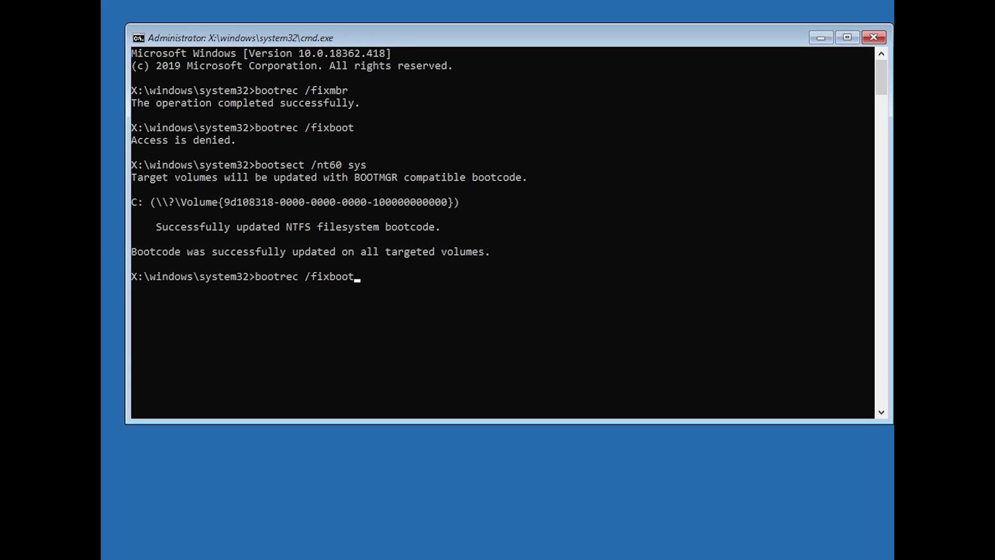
{"action": "key", "text": "Return"}
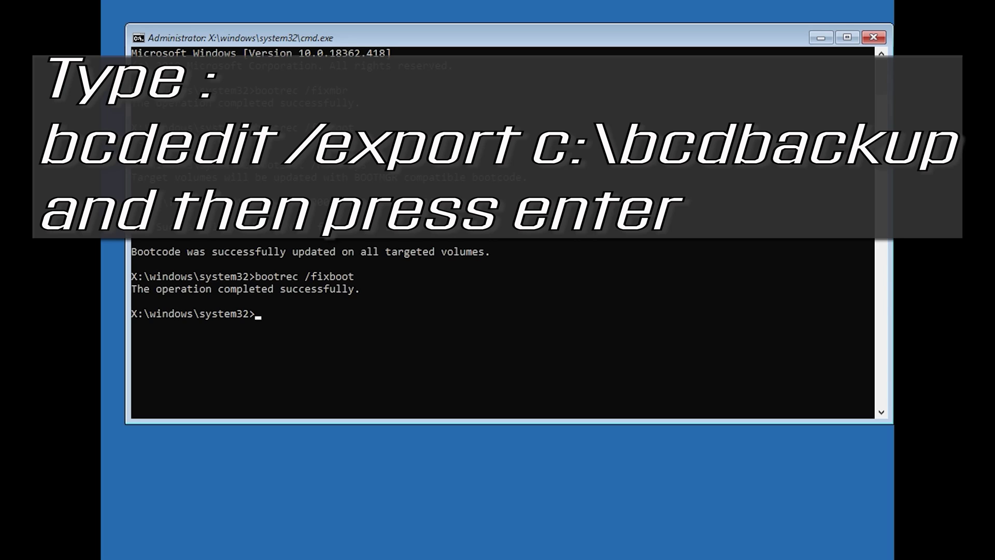
{"action": "type", "text": "bcdedit /export c:\\"}
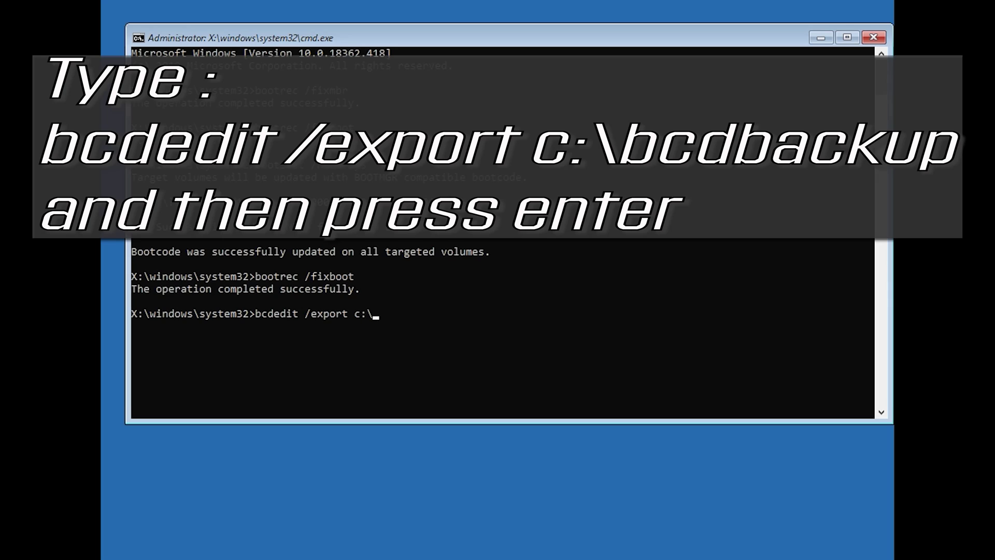
{"action": "type", "text": "bcdbackup"}
Back up the BCD to c:\bcdbackup, clear its -h -r -s attributes, and rename c:\boot\bcd to bcd.old
{"action": "key", "text": "Return"}
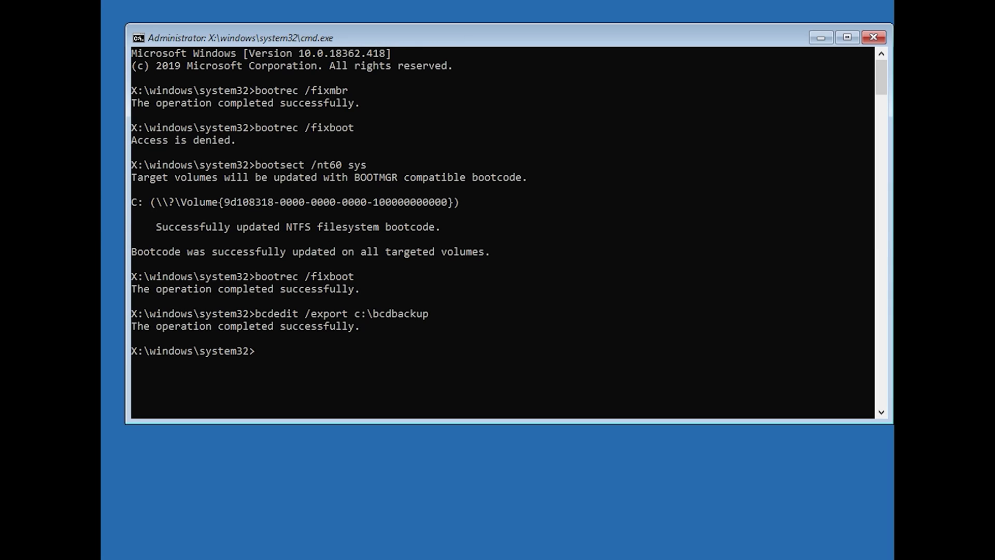
{"action": "type", "text": "attrib"}
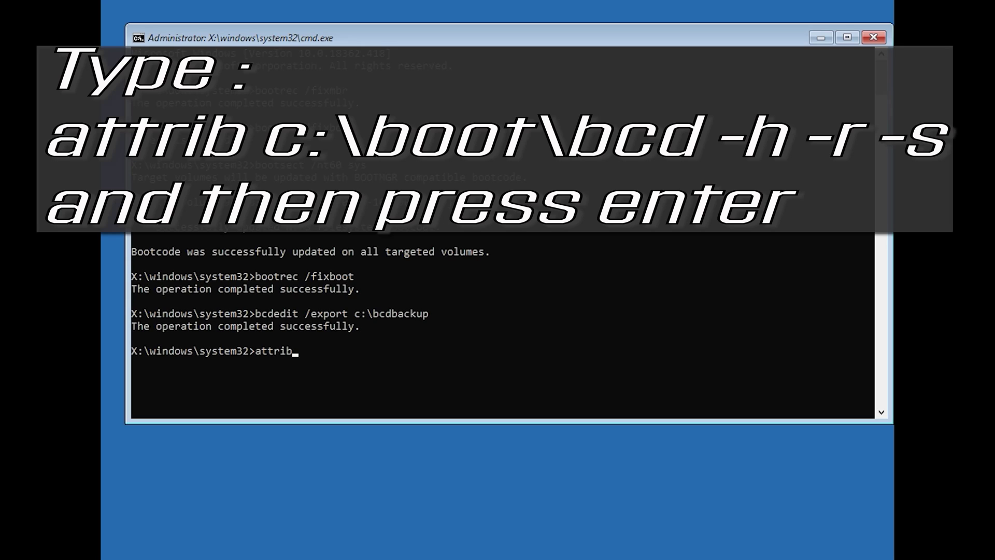
{"action": "type", "text": " c:\\boot\\bcd -h -r -"}
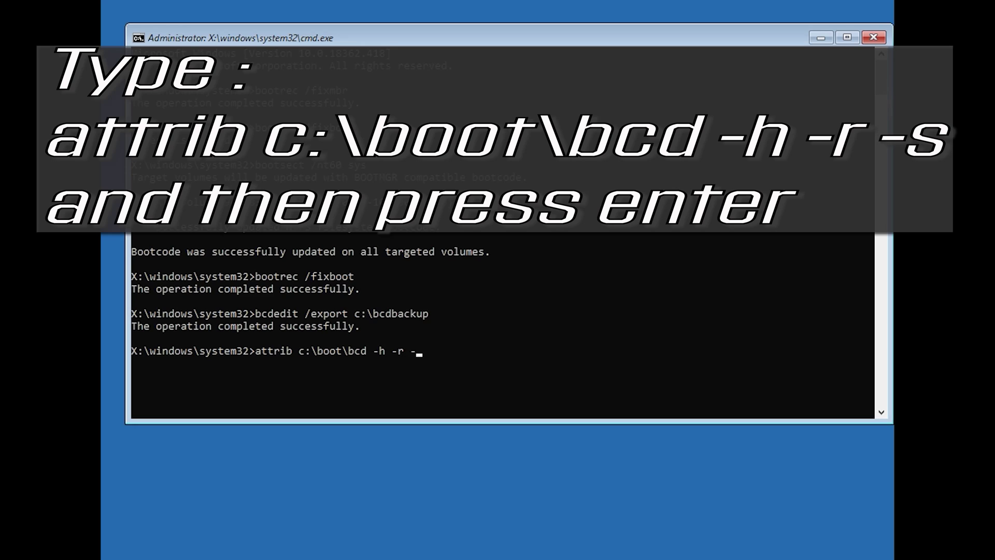
{"action": "type", "text": "s"}
{"action": "key", "text": "Return"}
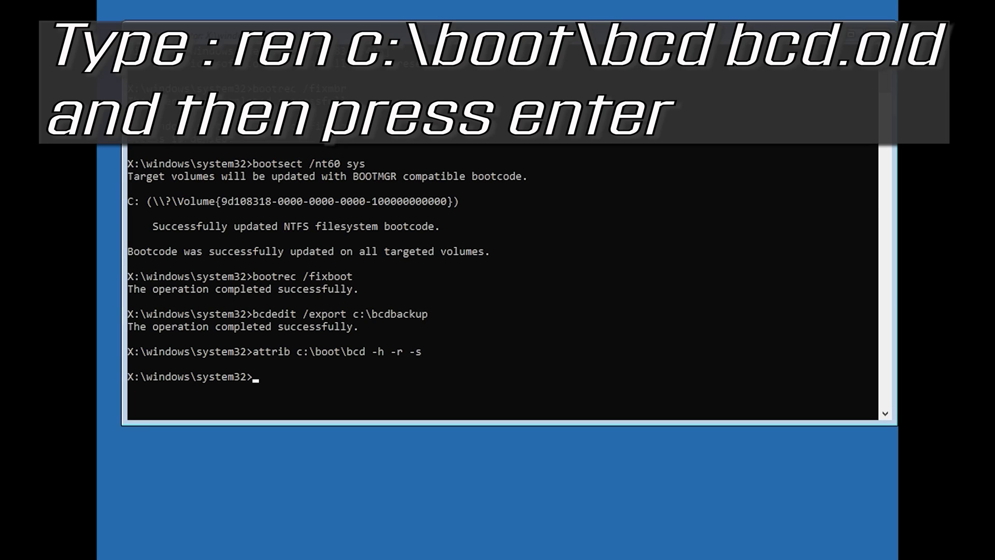
{"action": "type", "text": "ren c:\\boot\\bcd bcd"}
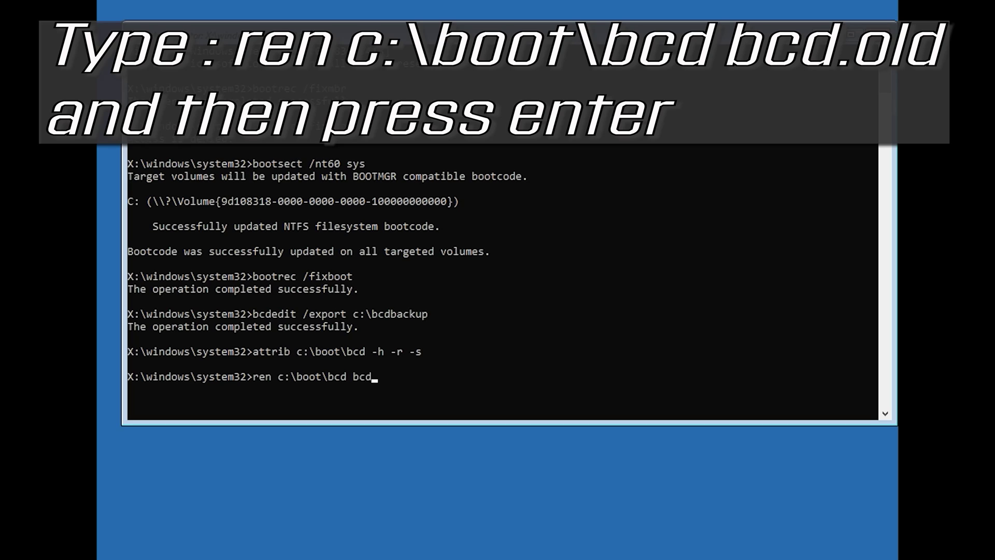
{"action": "type", "text": ".old"}
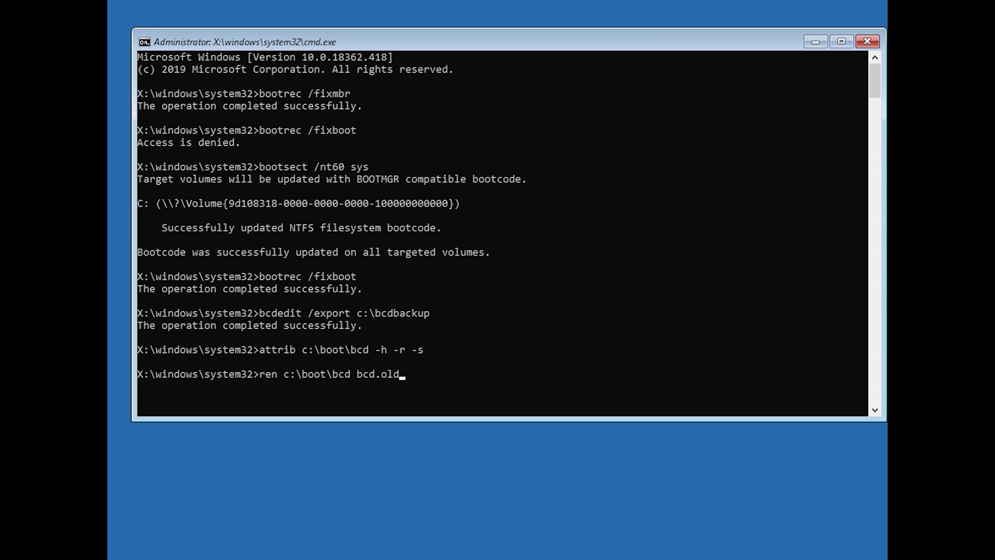
{"action": "key", "text": "Return"}
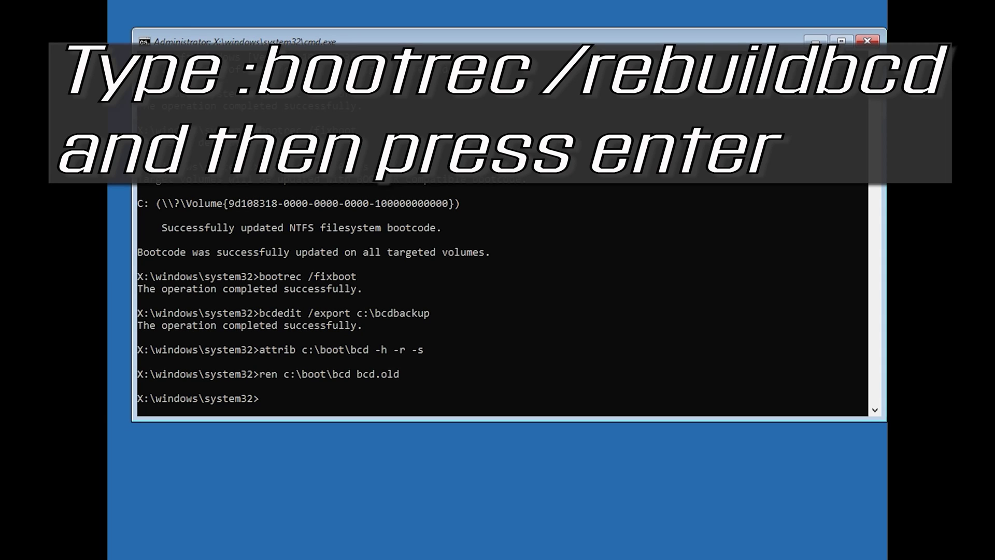
Rebuild the BCD with bootrec /rebuildbcd, answering y to add D:\Windows to the boot list
{"action": "type", "text": "bootrec /rebuildbcd"}
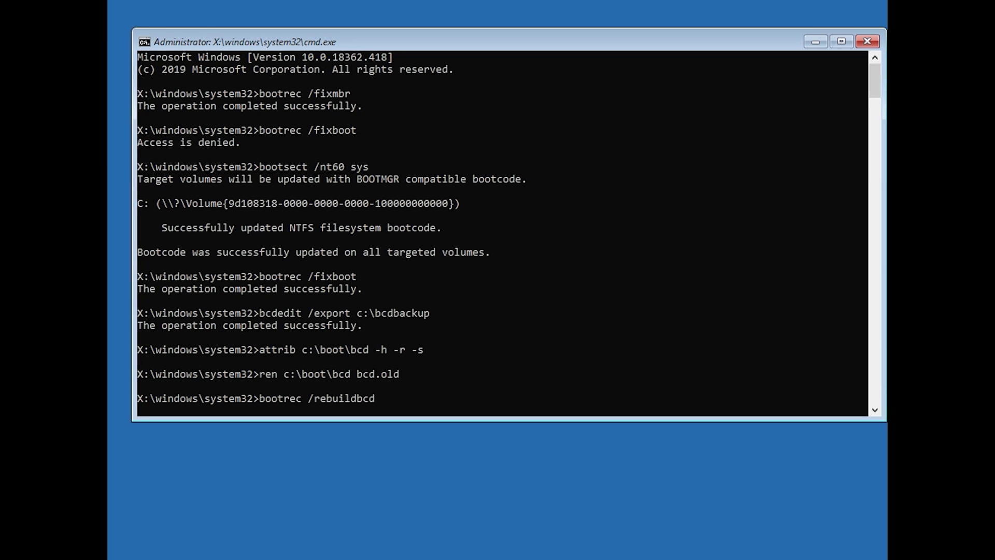
{"action": "key", "text": "Return"}
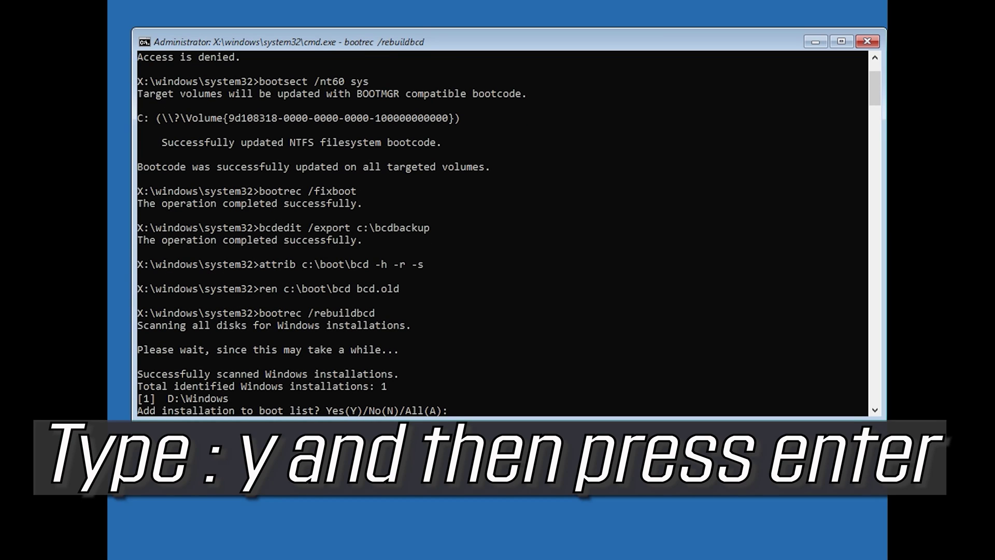
{"action": "type", "text": "y"}
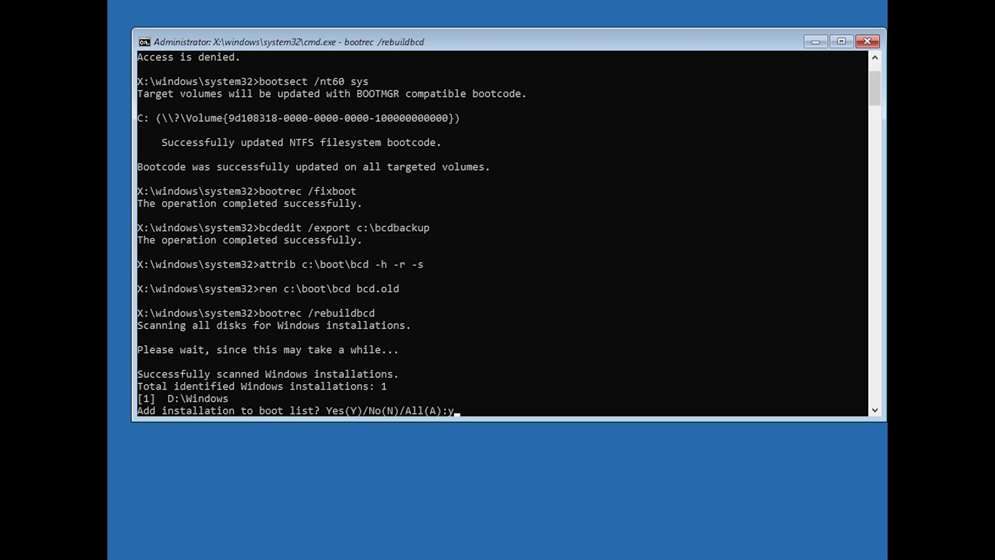
{"action": "key", "text": "Return"}
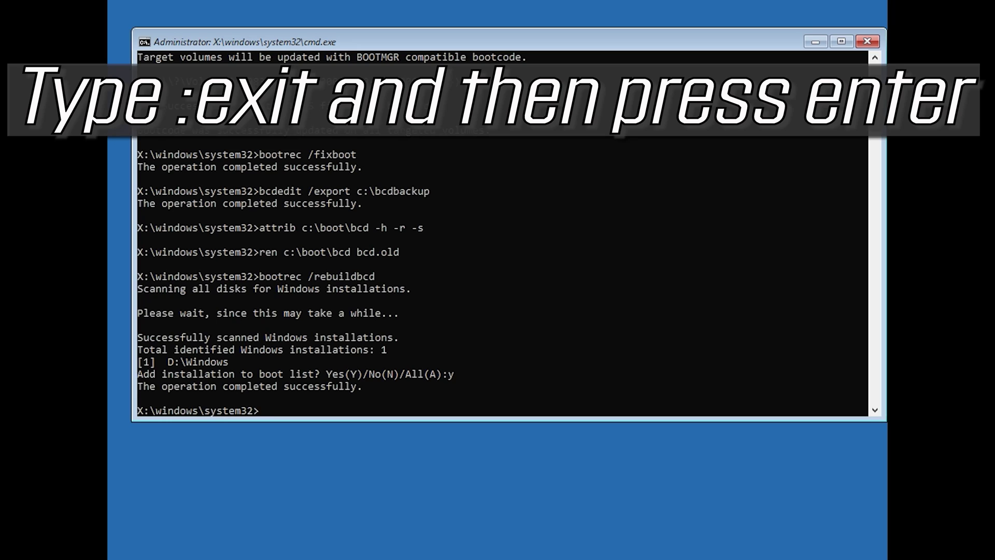
{"action": "type", "text": "exit"}
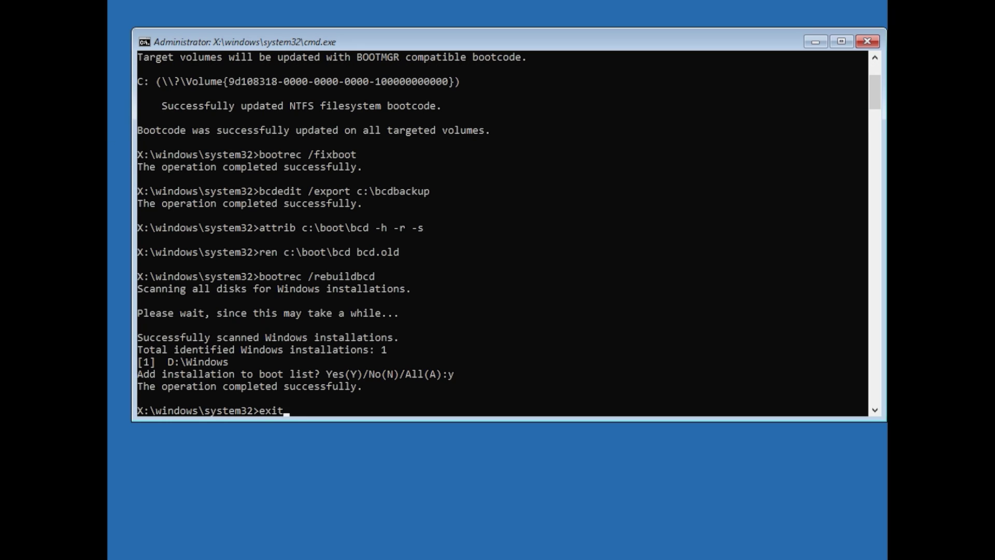
Exit Command Prompt and run Startup Repair from Troubleshoot > Advanced options
{"action": "key", "text": "Return"}
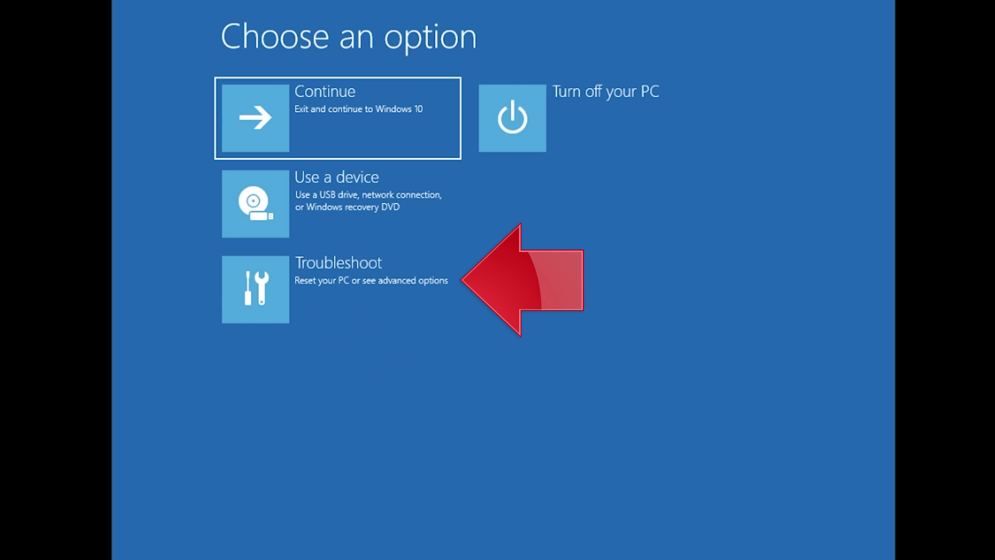
{"action": "left_click", "coordinate": [324, 307]}
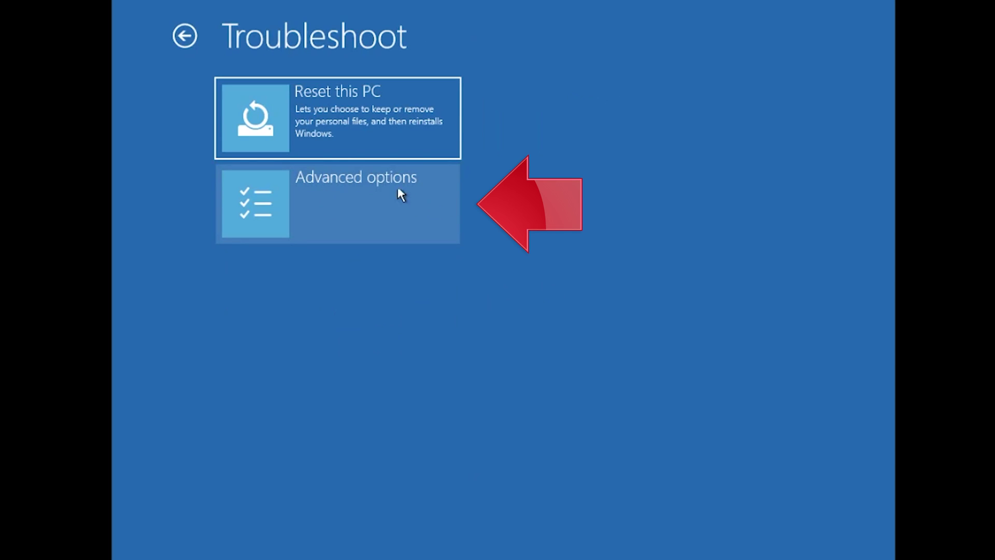
{"action": "left_click", "coordinate": [395, 223]}
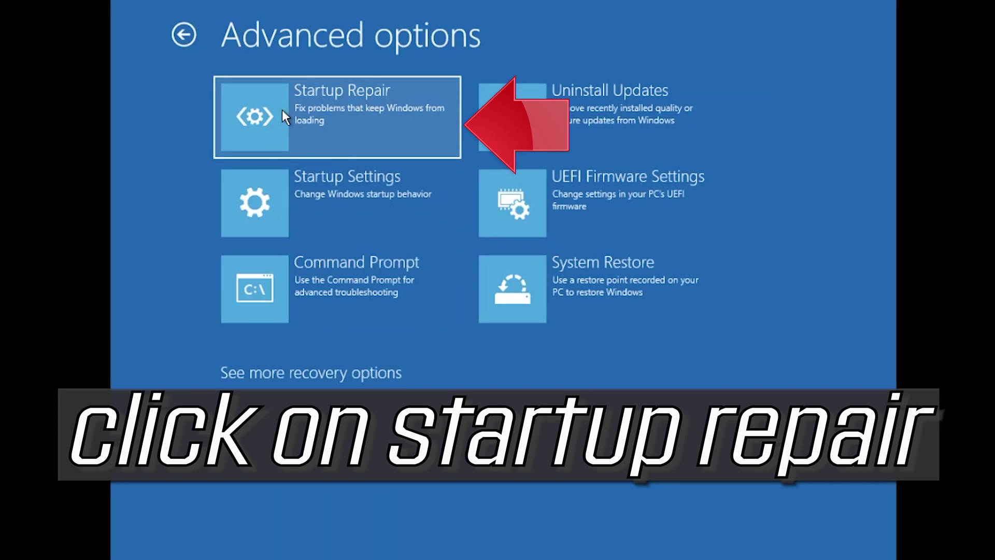
{"action": "left_click", "coordinate": [284, 112]}
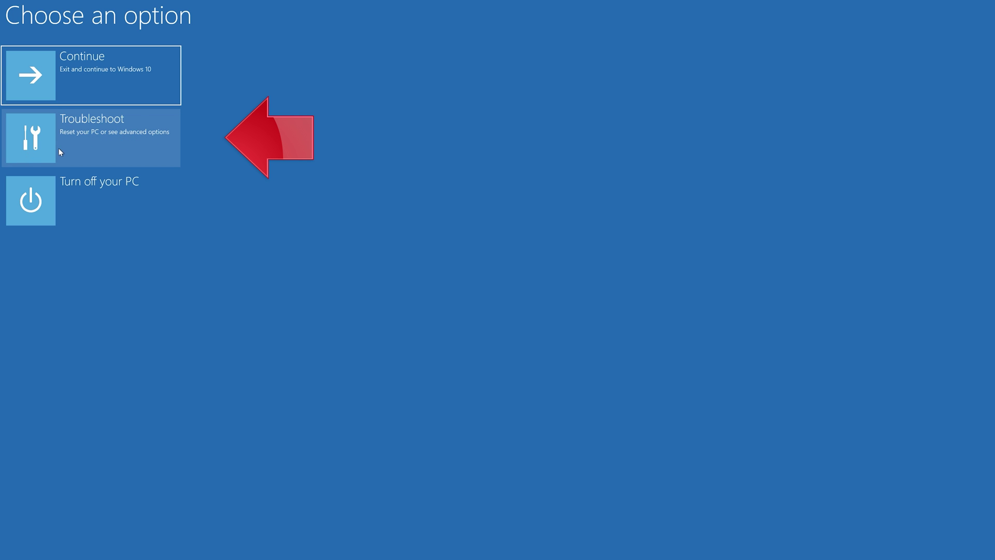
Start System Restore from Troubleshoot > Advanced options
{"action": "left_click", "coordinate": [95, 149]}
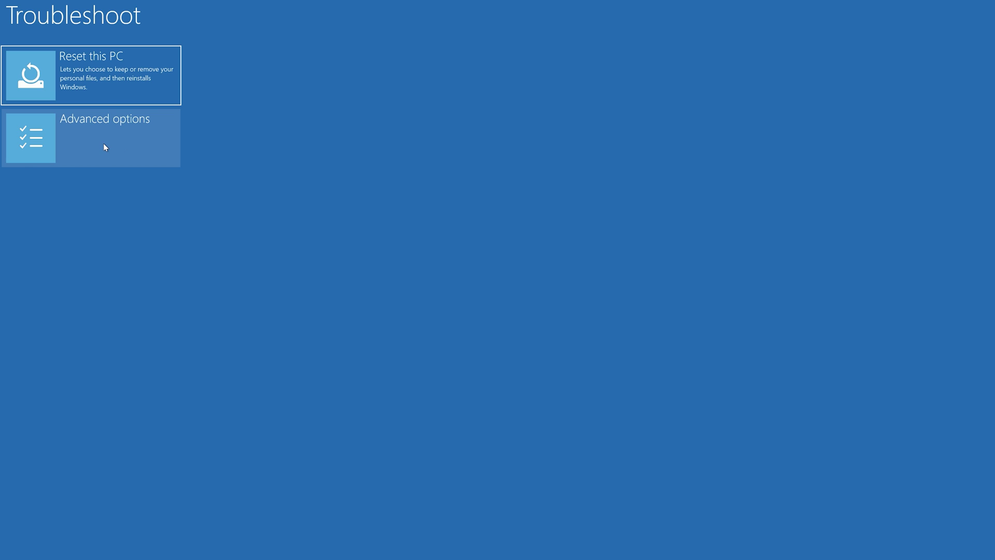
{"action": "left_click", "coordinate": [104, 144]}
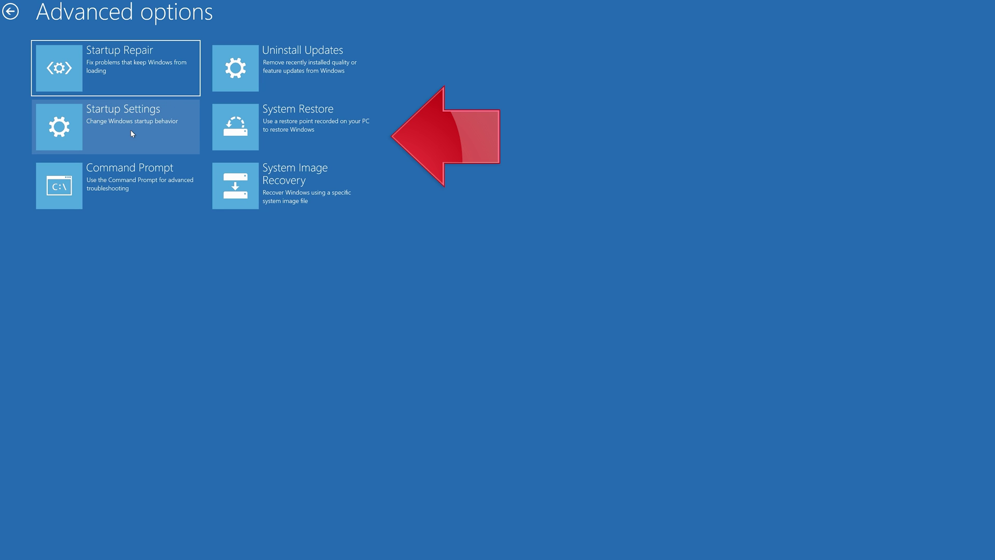
{"action": "left_click", "coordinate": [310, 127]}
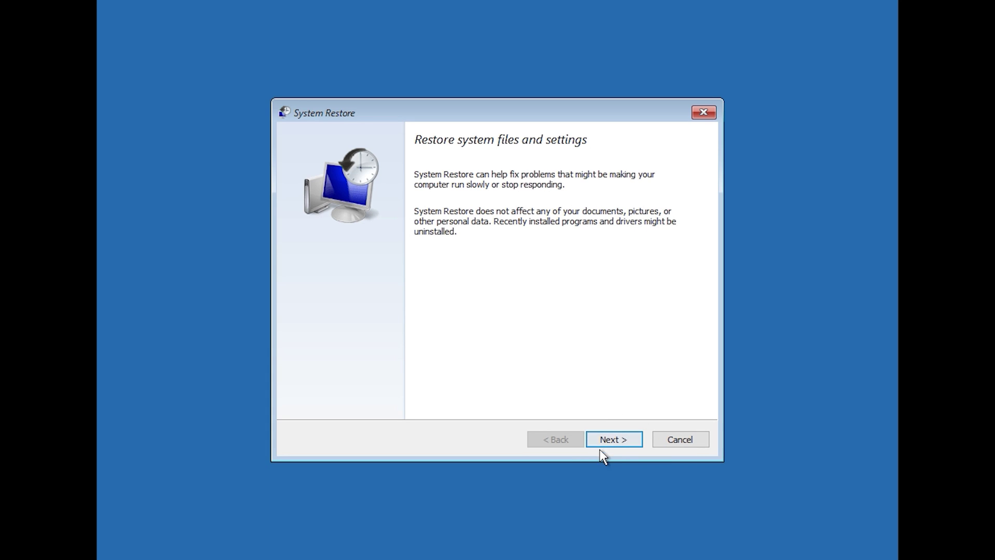
Pick the 1/10/2020 12:21:42 AM restore point, finish the wizard, and confirm the restore
{"action": "left_click", "coordinate": [614, 439]}
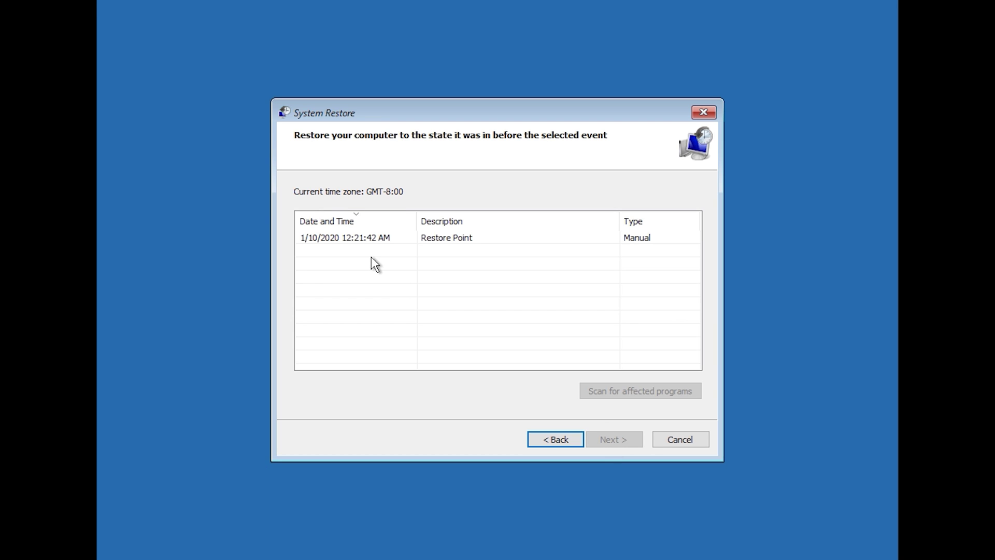
{"action": "left_click", "coordinate": [345, 238]}
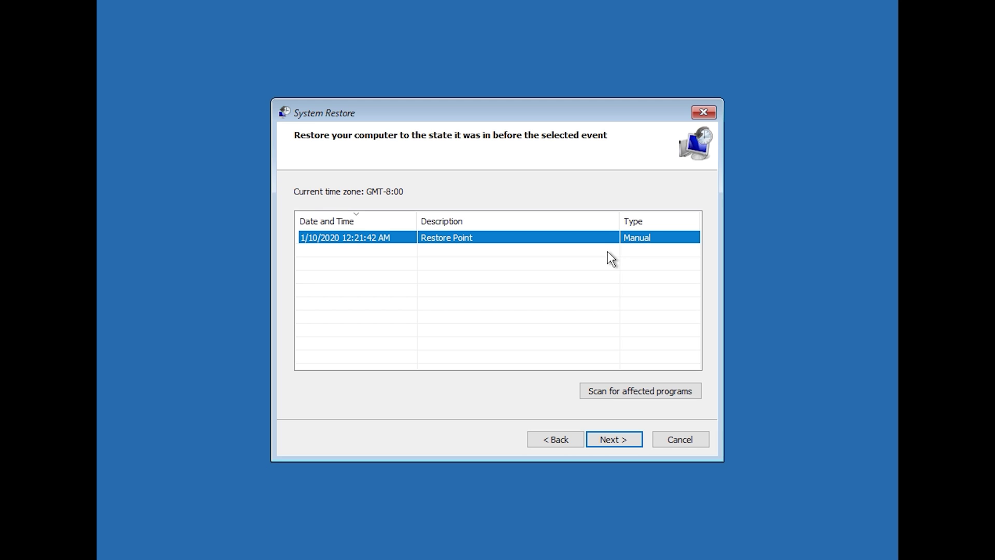
{"action": "left_click", "coordinate": [618, 444]}
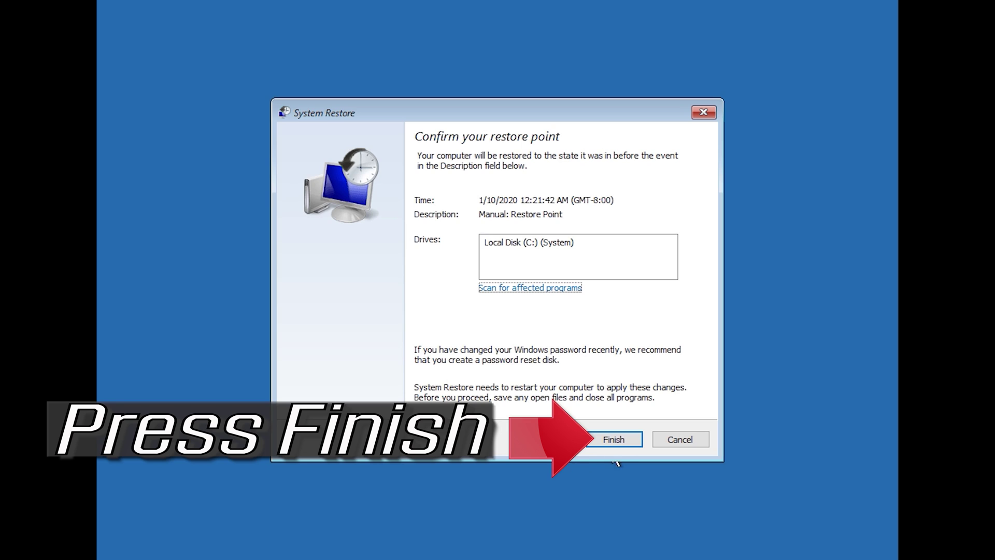
{"action": "left_click", "coordinate": [613, 441]}
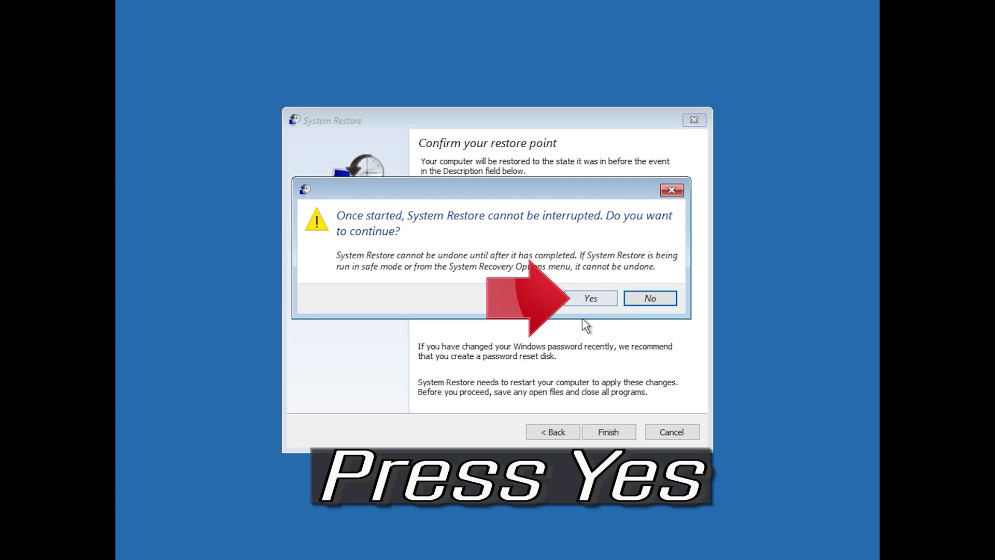
{"action": "left_click", "coordinate": [588, 302]}
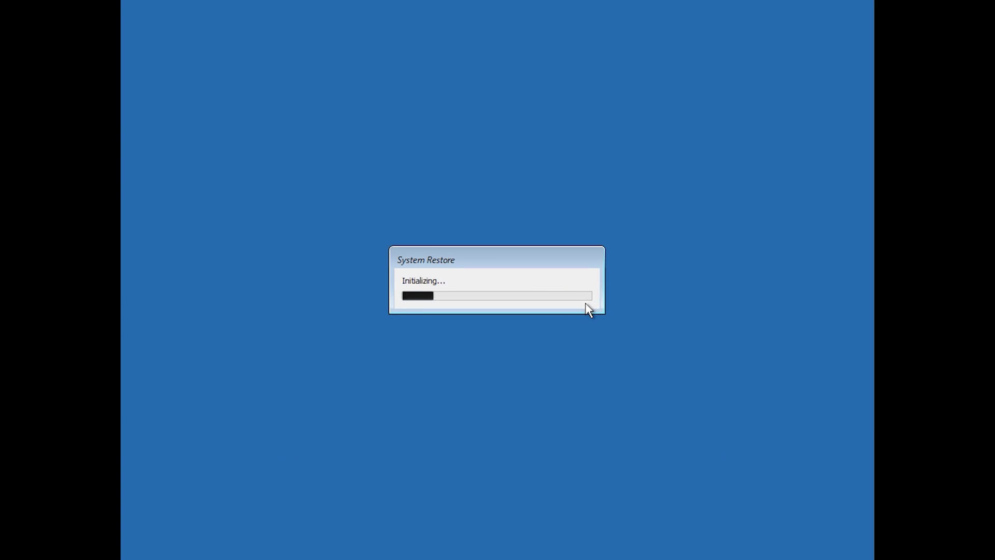